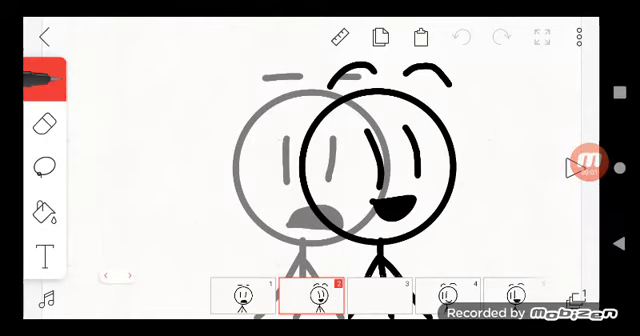
Step through frames 3 to 7: the blank frame, then the smiling, open-mouthed and frowning figures
click(380, 37)
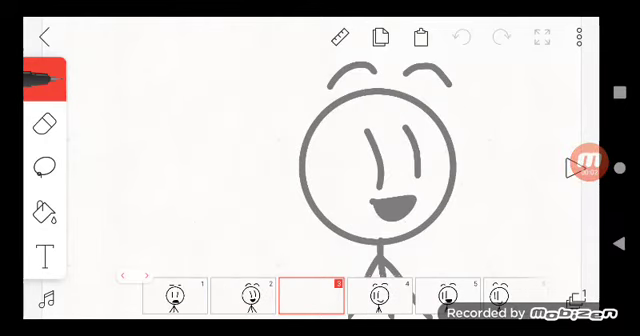
click(378, 295)
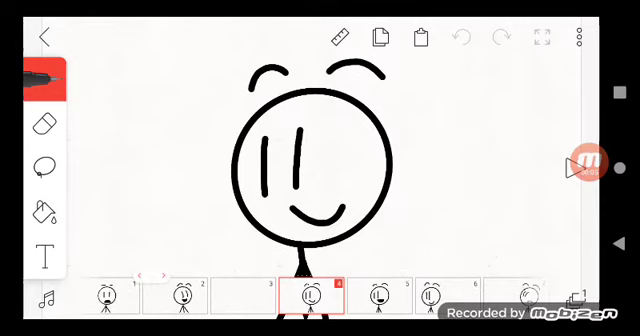
click(378, 295)
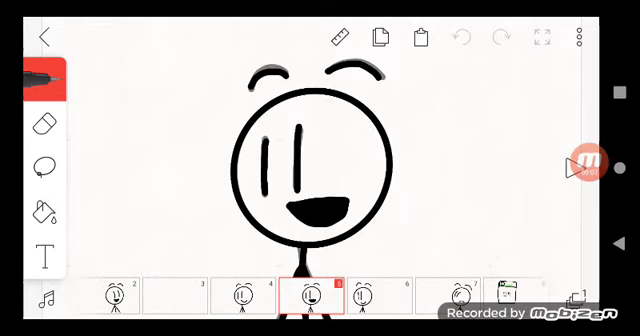
click(362, 295)
click(395, 295)
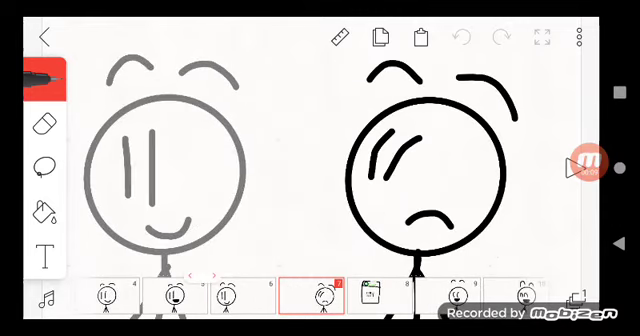
Show frame 8's Minecraft Xbox box, then frame 9's smiling stick figure
click(370, 295)
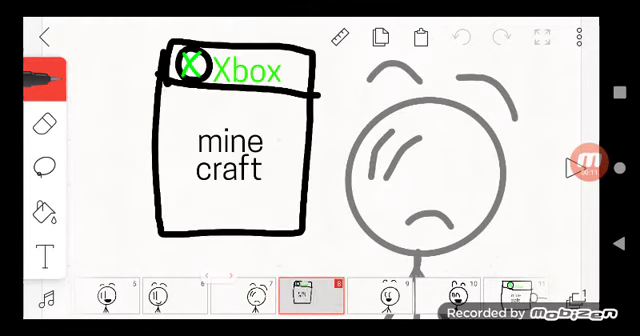
click(388, 295)
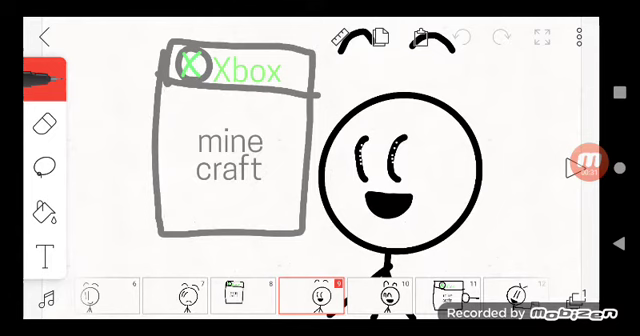
View frames 10 to 13, extending a short pen stroke in frame 12's drawing
click(388, 295)
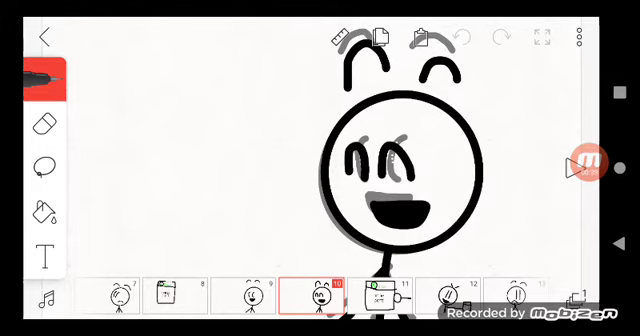
click(385, 295)
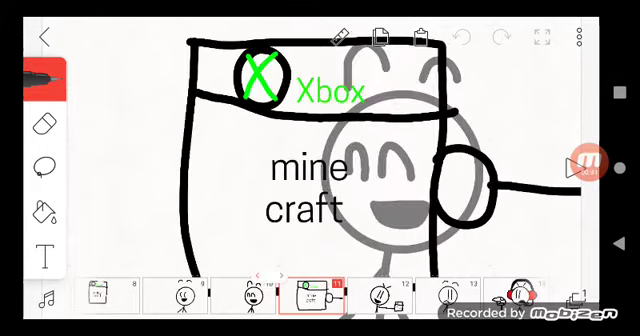
click(385, 295)
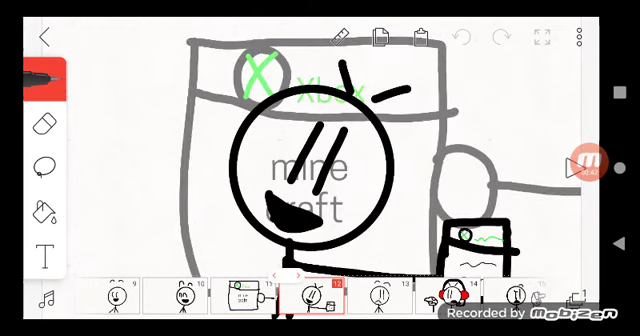
mouse_move(285, 270)
mouse_down()
mouse_move(290, 285)
mouse_move(295, 282)
mouse_up()
click(385, 295)
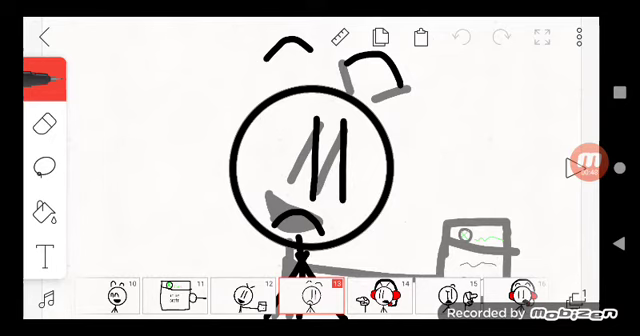
View frames 14 to 16, step back to frame 15, then jump to frame 17
click(385, 295)
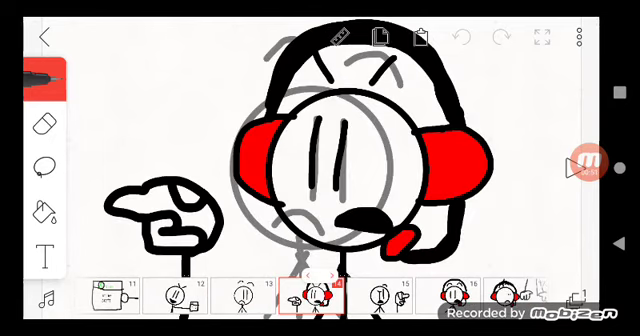
click(385, 295)
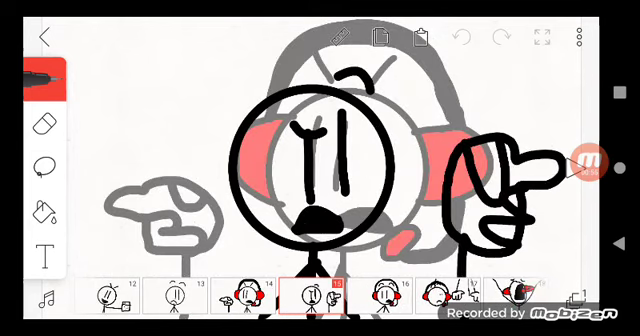
click(385, 295)
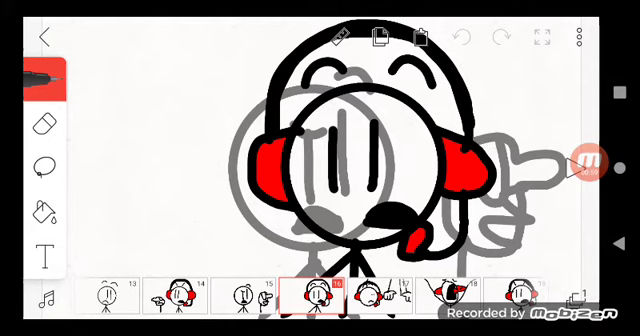
click(255, 295)
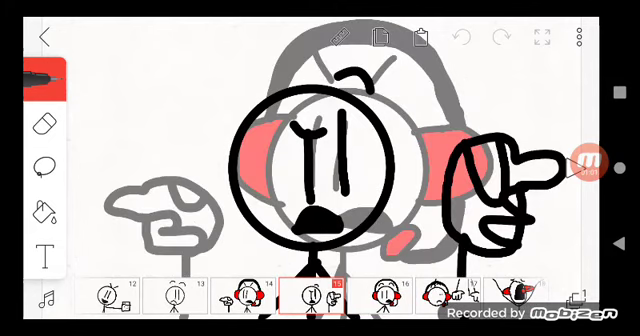
click(435, 295)
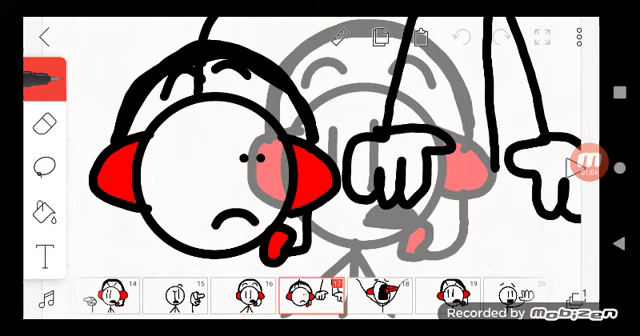
Advance one frame at a time from frame 18 to frame 23
click(380, 295)
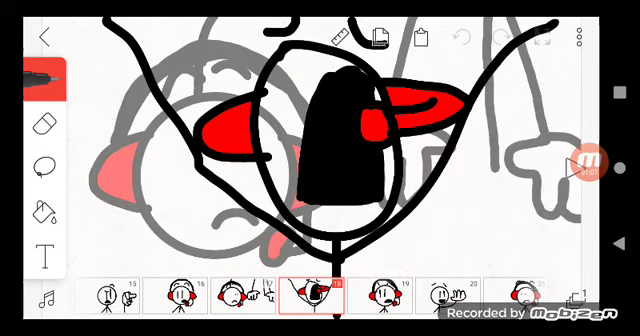
click(380, 295)
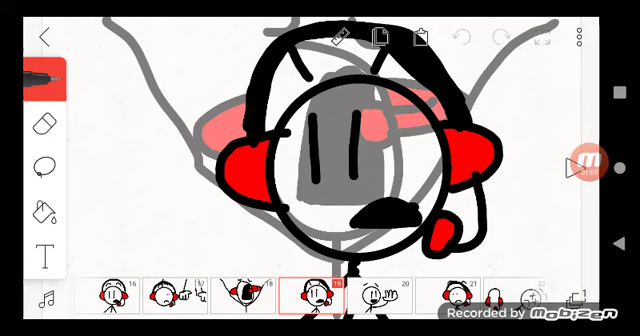
click(380, 295)
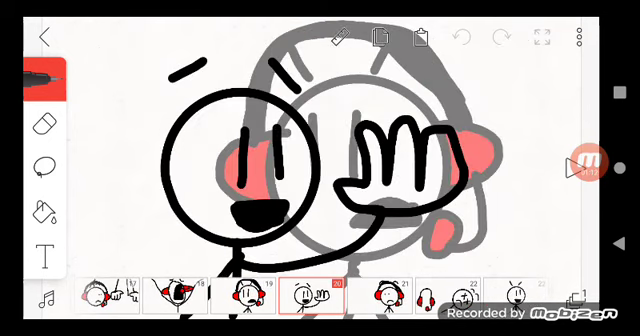
click(390, 295)
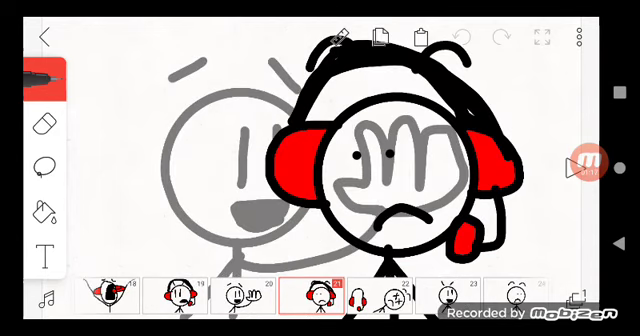
click(355, 295)
click(378, 295)
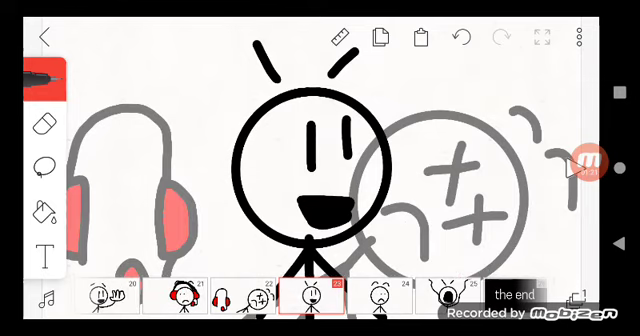
Show frame 24's sad face, then frame 25's screaming figure
click(390, 295)
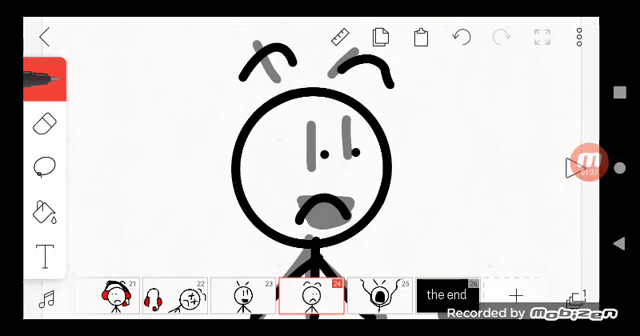
click(378, 295)
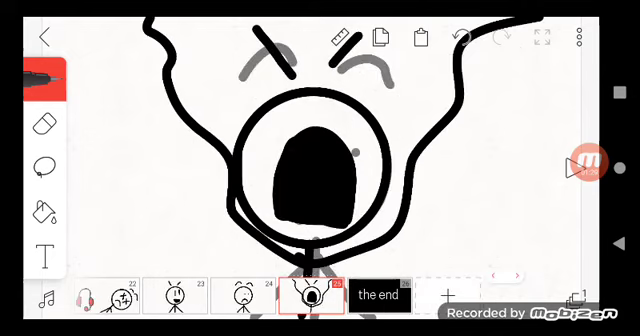